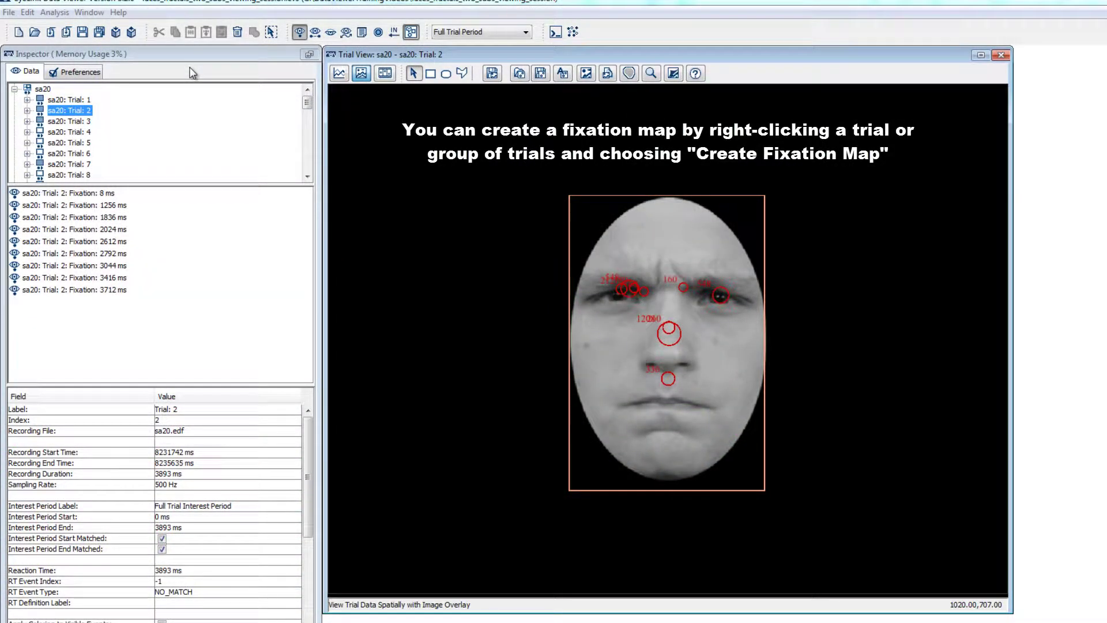
Create a fixation heat map for sa20 Trial 2 and save it as a bitmap.
left_click(77, 110)
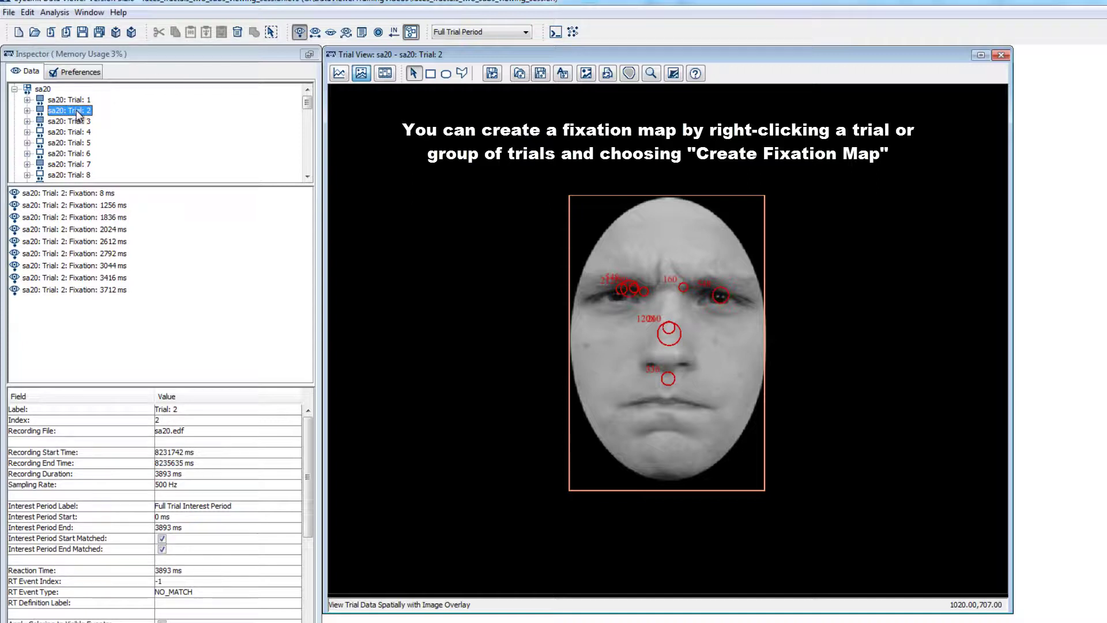
right_click(78, 114)
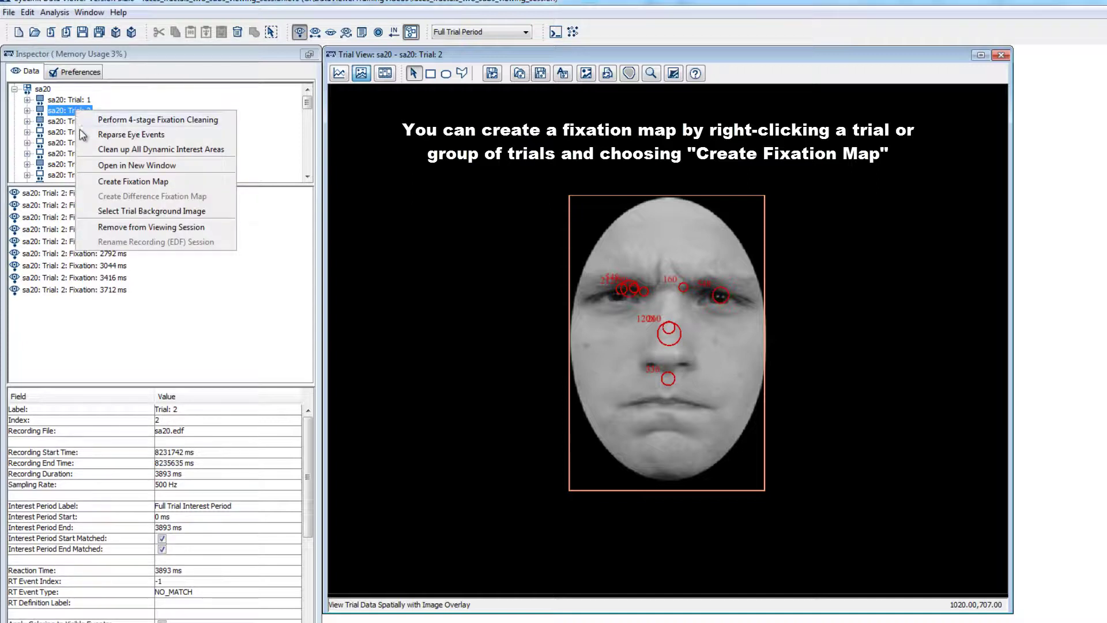
left_click(104, 184)
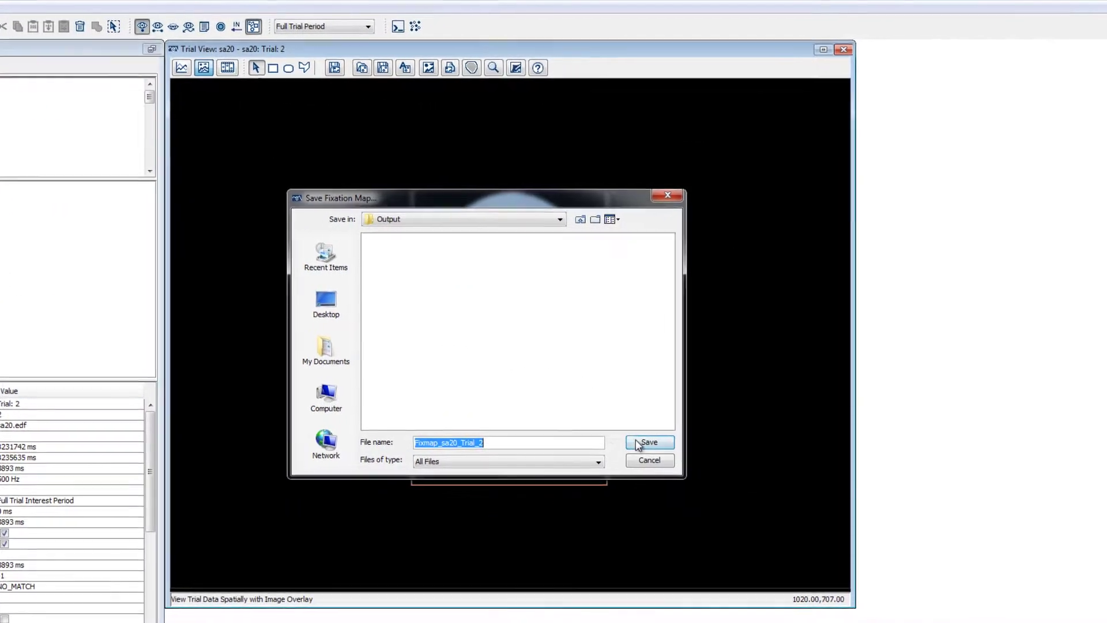
left_click(639, 443)
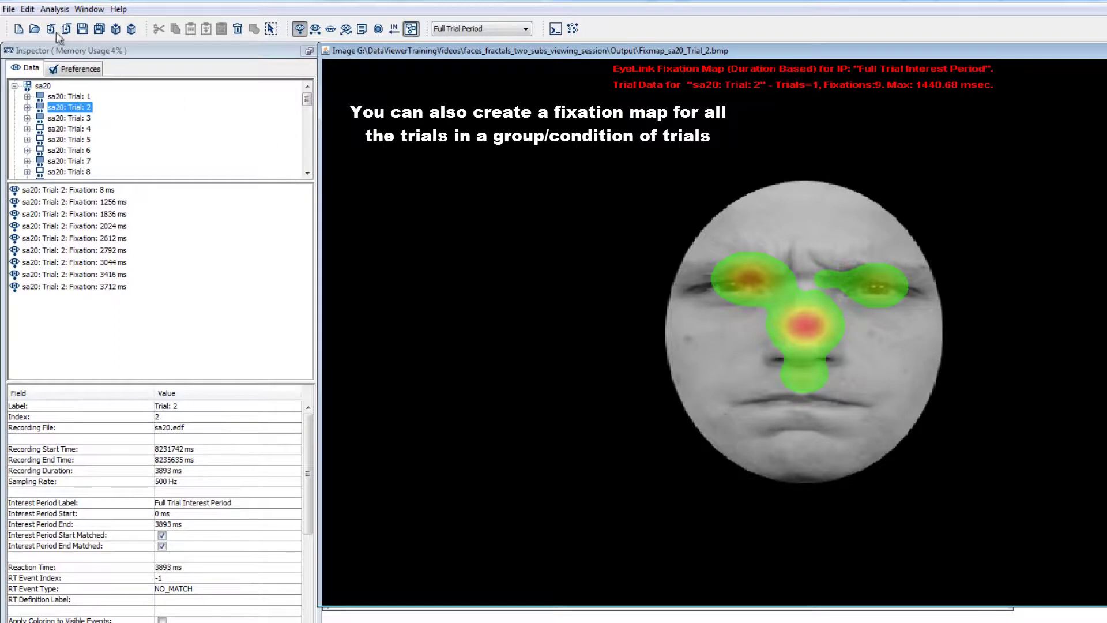
In Trial Grouping, add emotion as the grouping variable and regroup the trials.
left_click(28, 10)
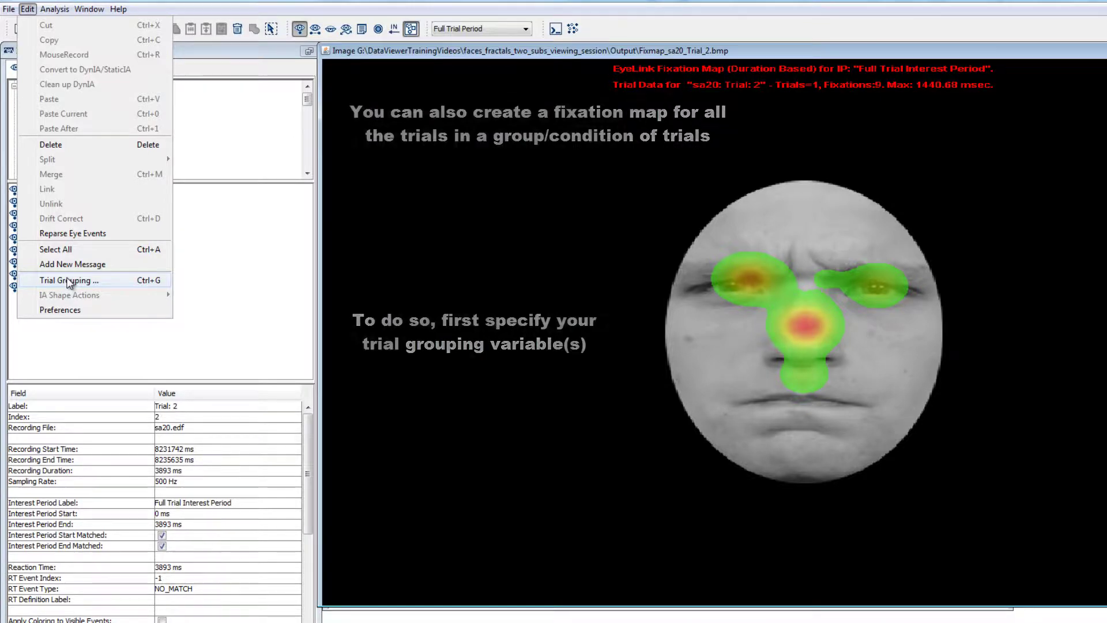
left_click(69, 282)
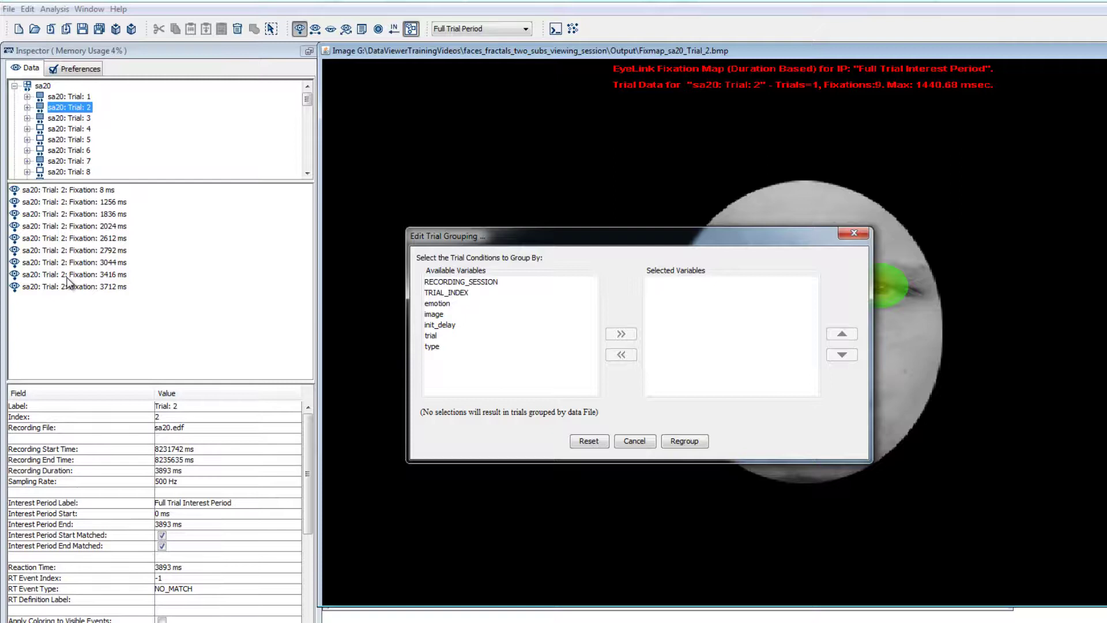
left_click(436, 303)
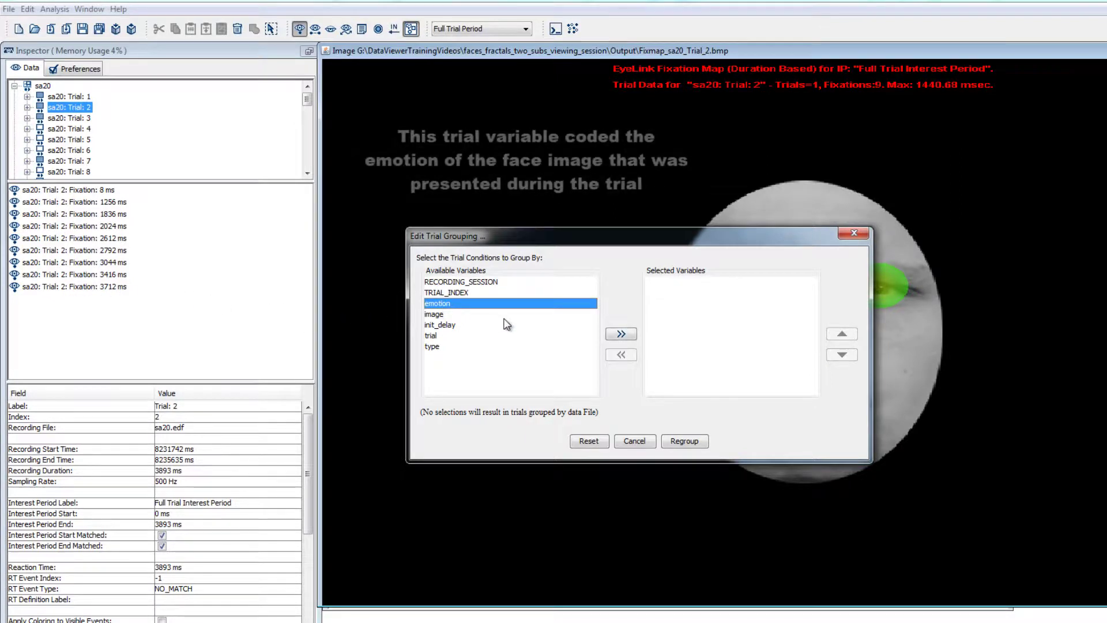
left_click(620, 336)
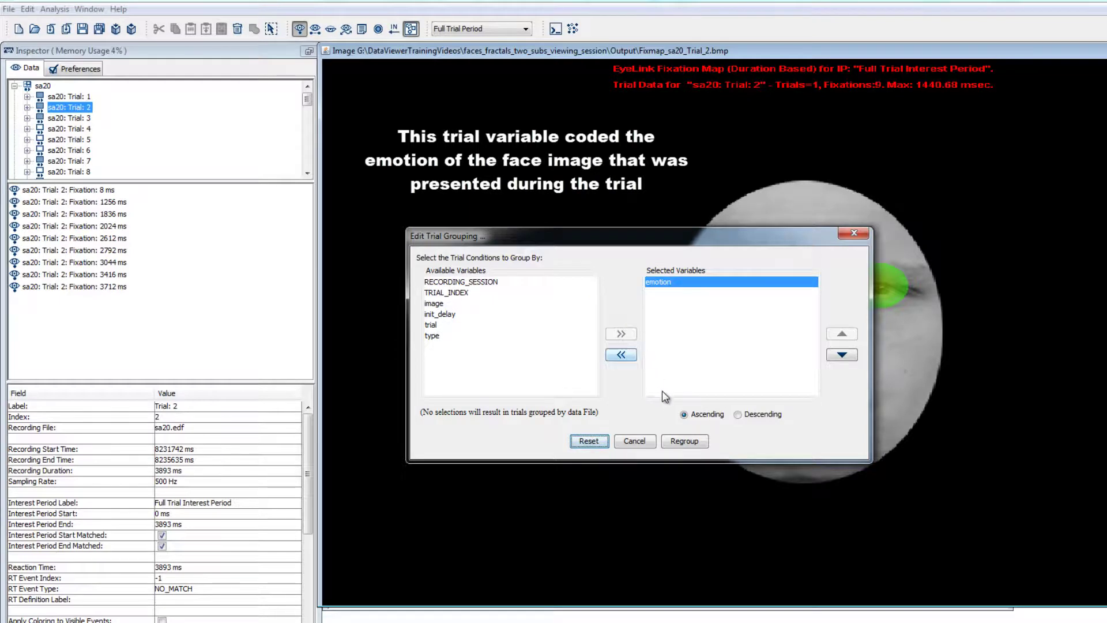
left_click(681, 439)
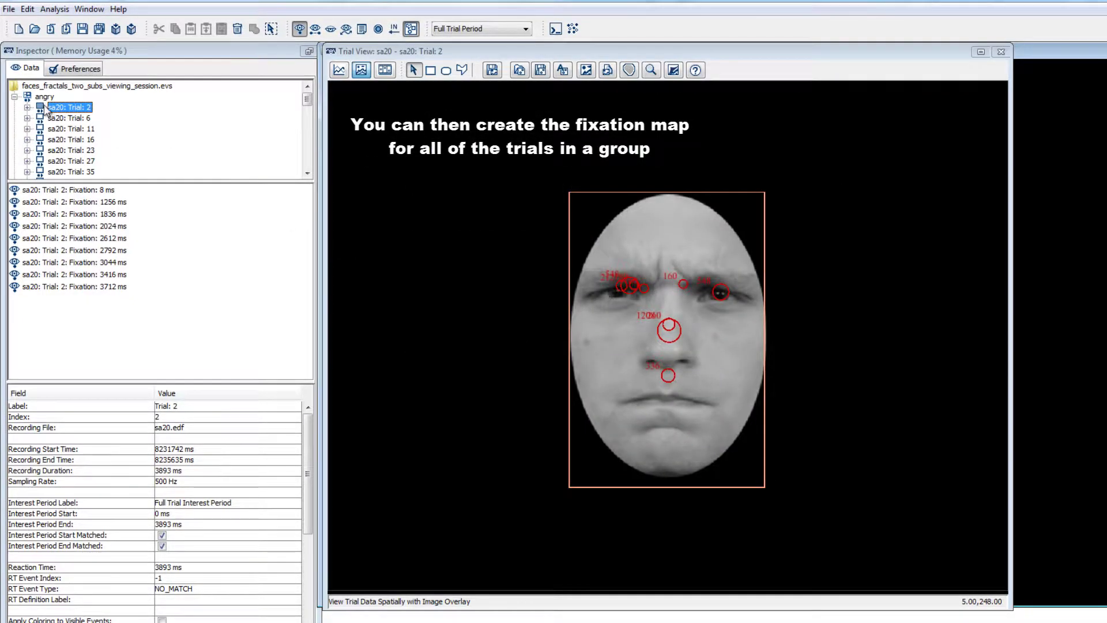
Create a combined fixation map for the angry group and save it as Fixmap_angry.
left_click(16, 97)
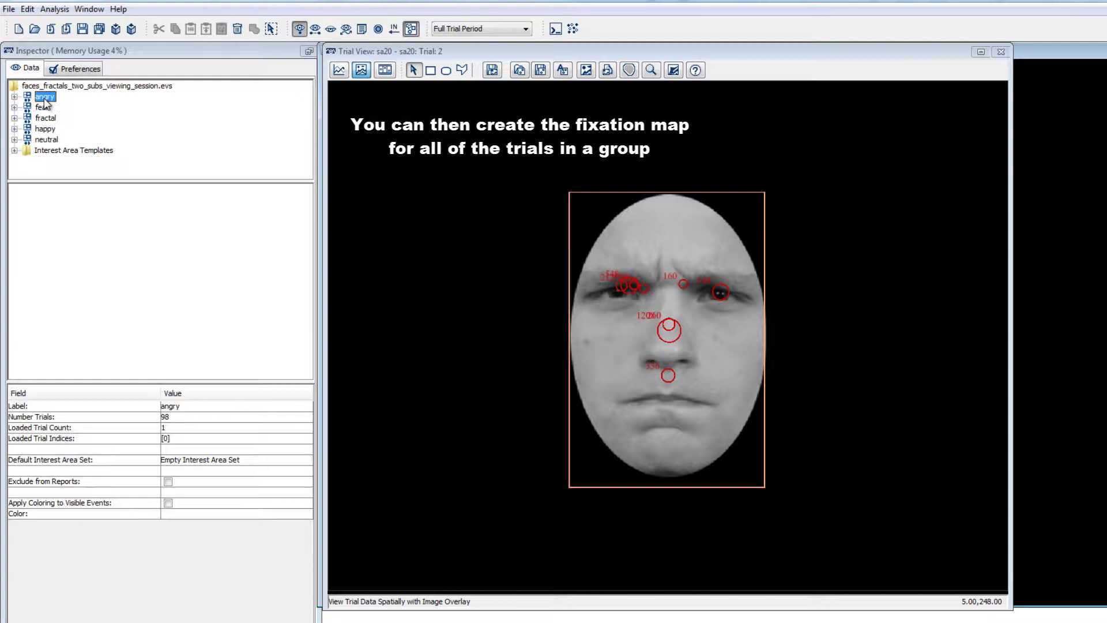
right_click(46, 101)
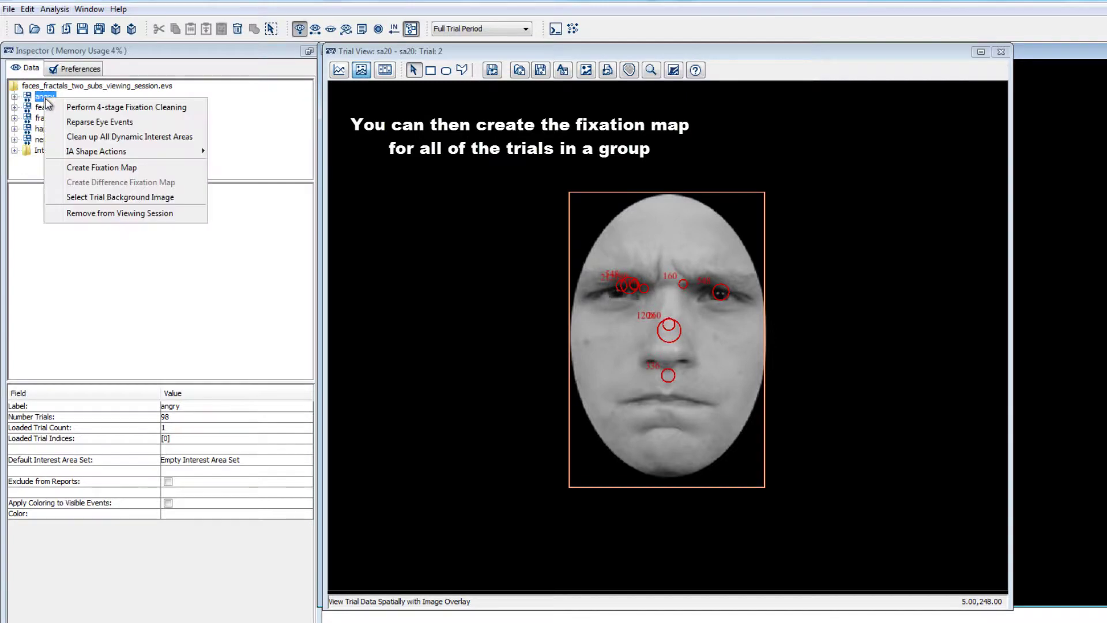
left_click(84, 166)
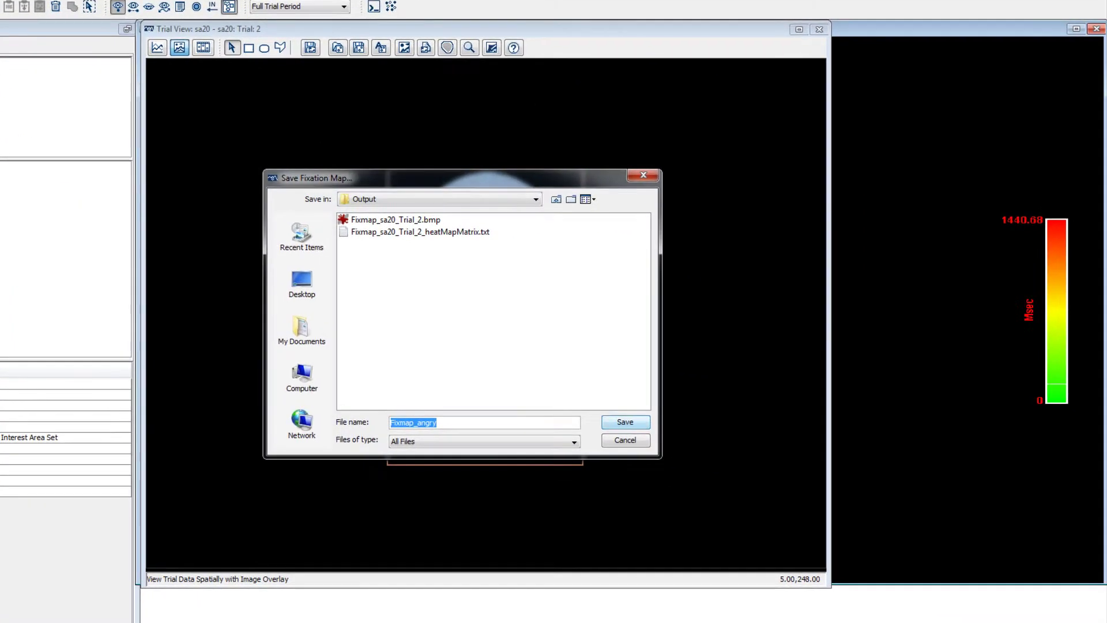
key("Return")
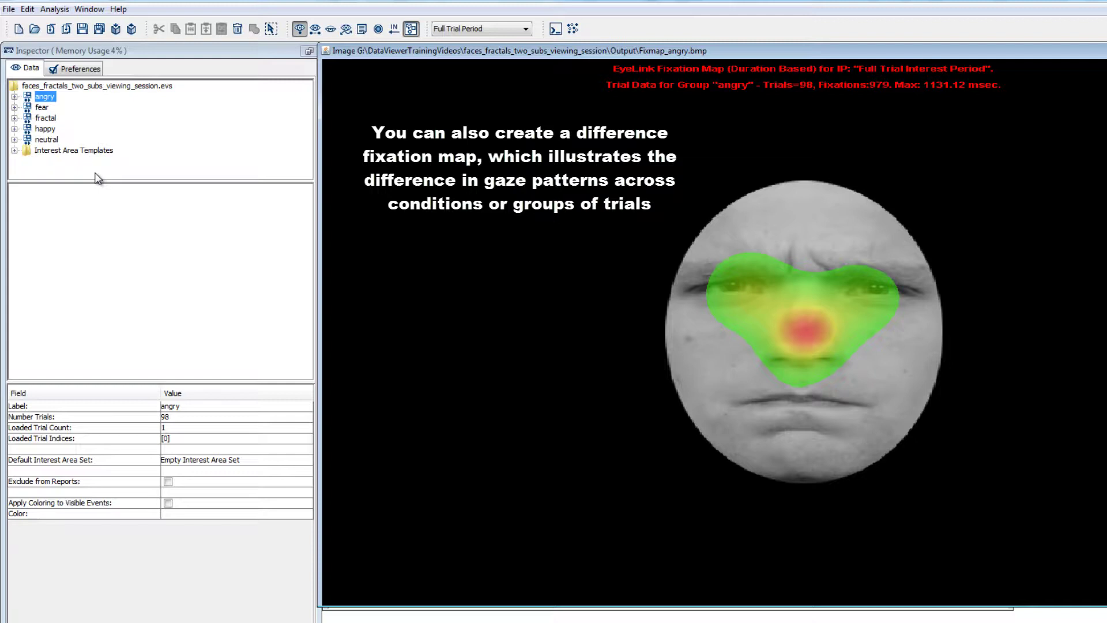
Create and save an angry-versus-neutral difference fixation map, then reselect the angry group.
left_click(48, 140, "ctrl")
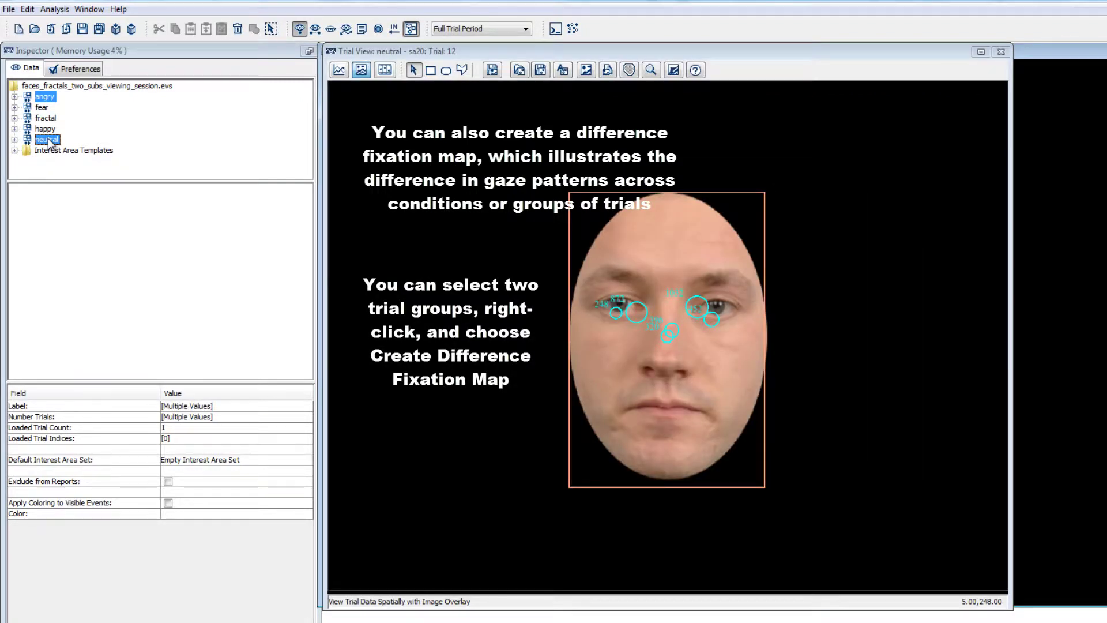
right_click(49, 142)
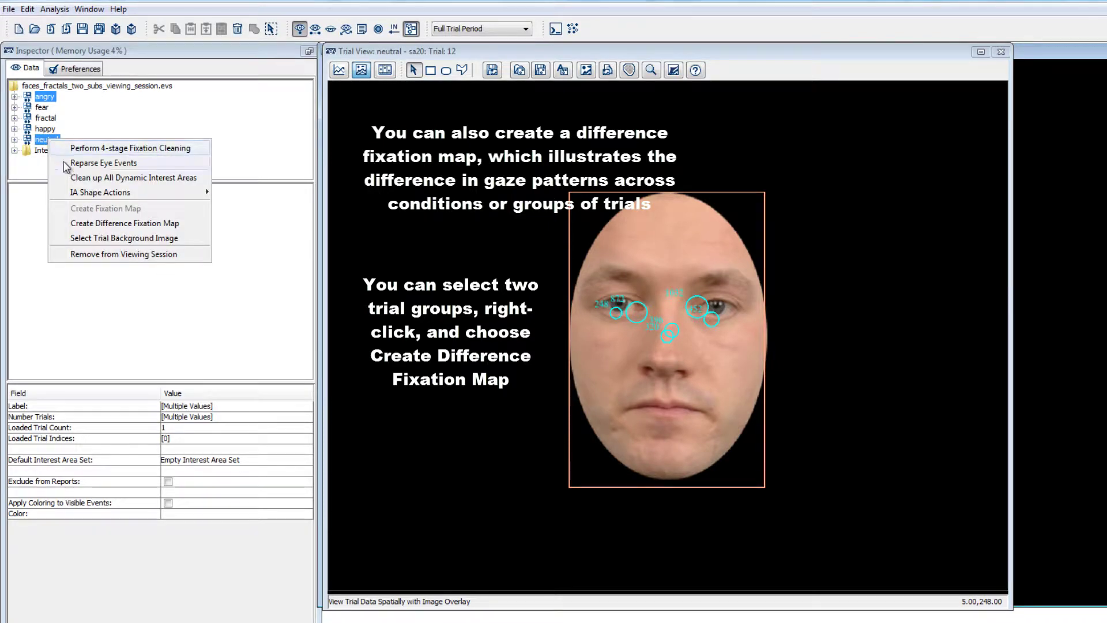
left_click(83, 223)
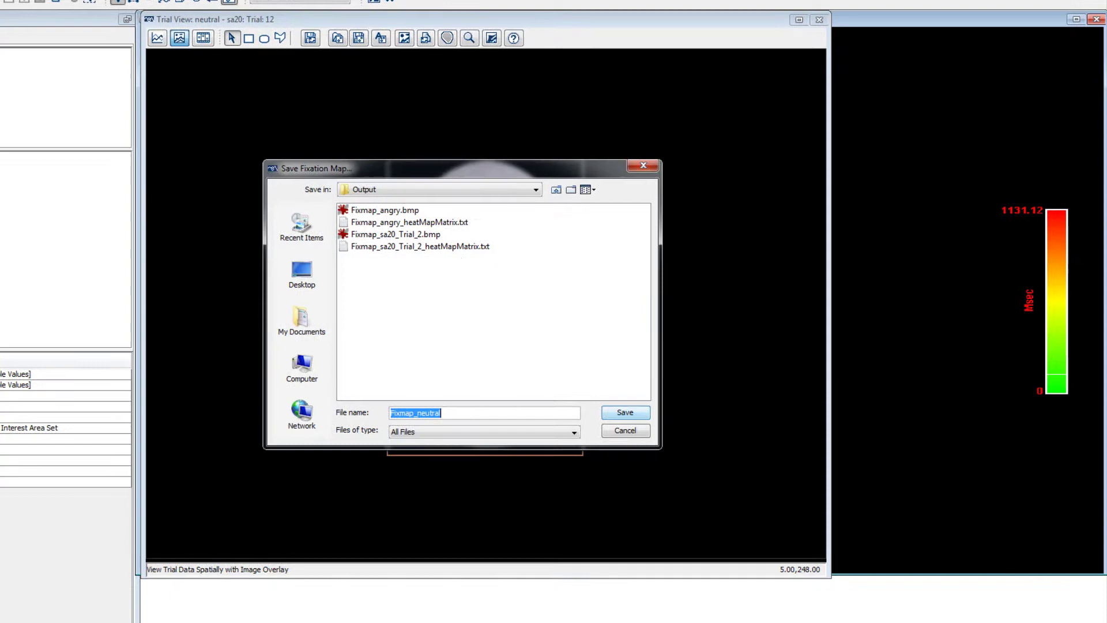
key("Return")
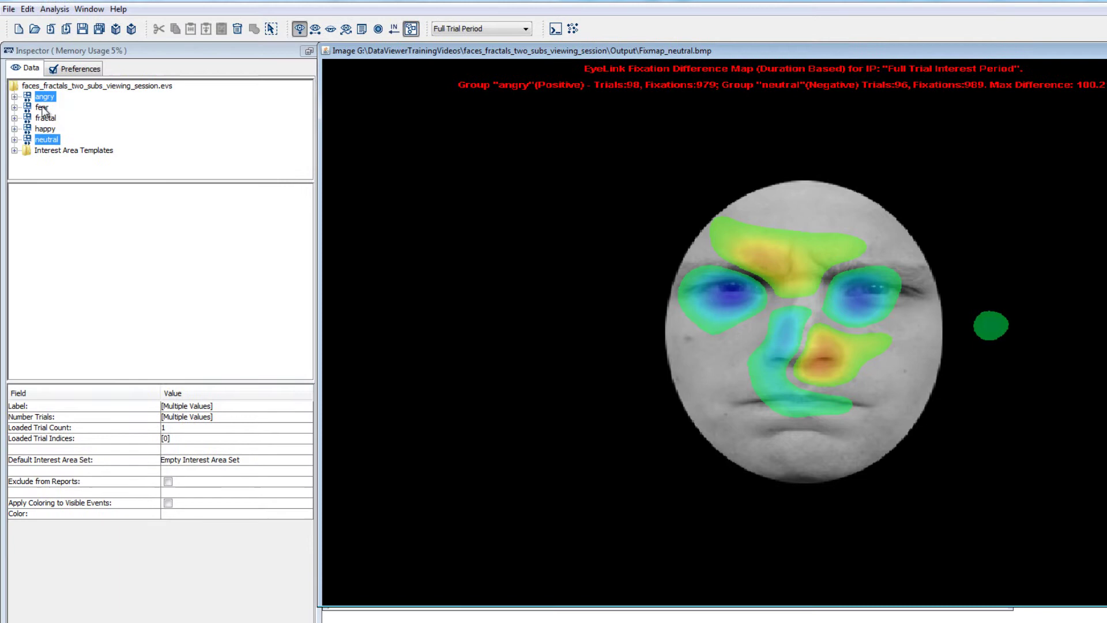
left_click(41, 99)
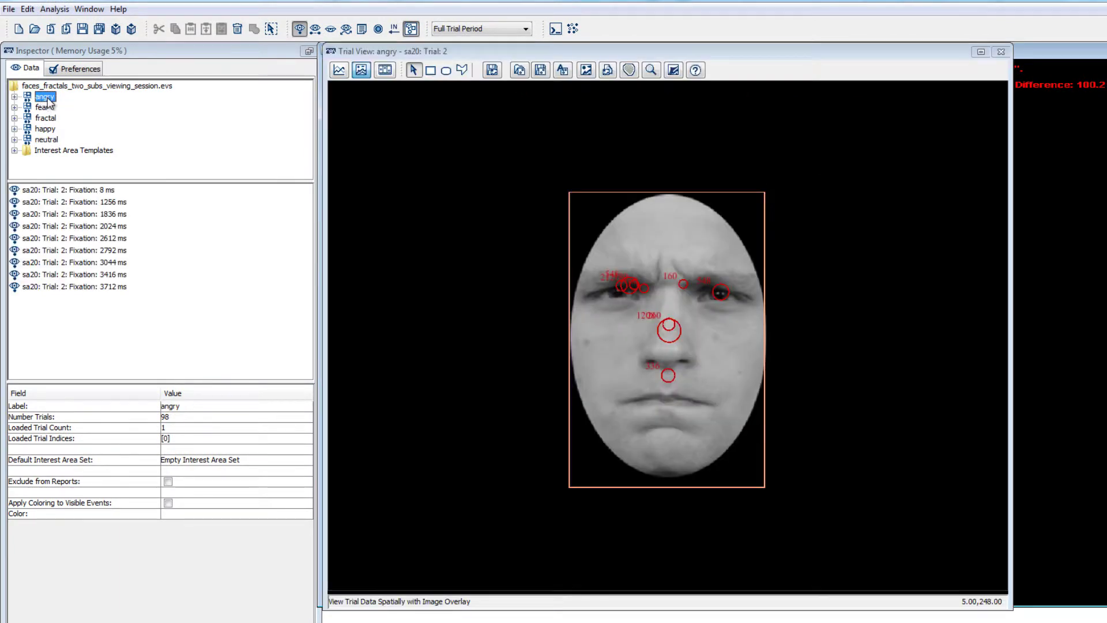
Create a fixation heat map image of the angry face trial and confirm saving it.
left_click(629, 70)
key("Return")
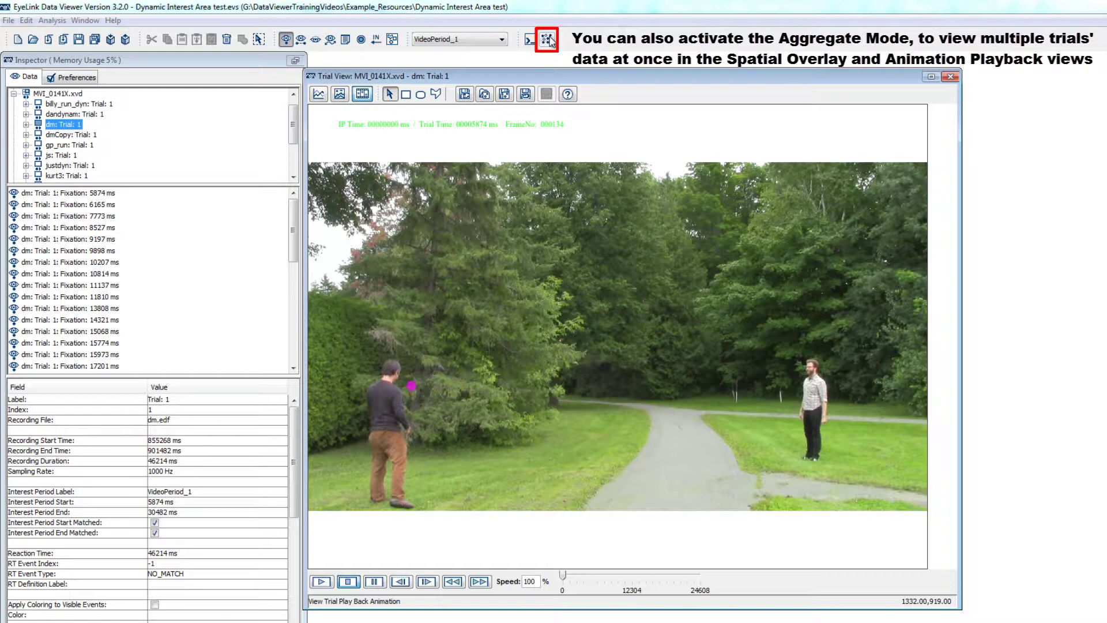
Turn on Aggregate Mode for the MVI_0141X.xvd group, checking spatial overlay and animation playback views.
left_click(549, 40)
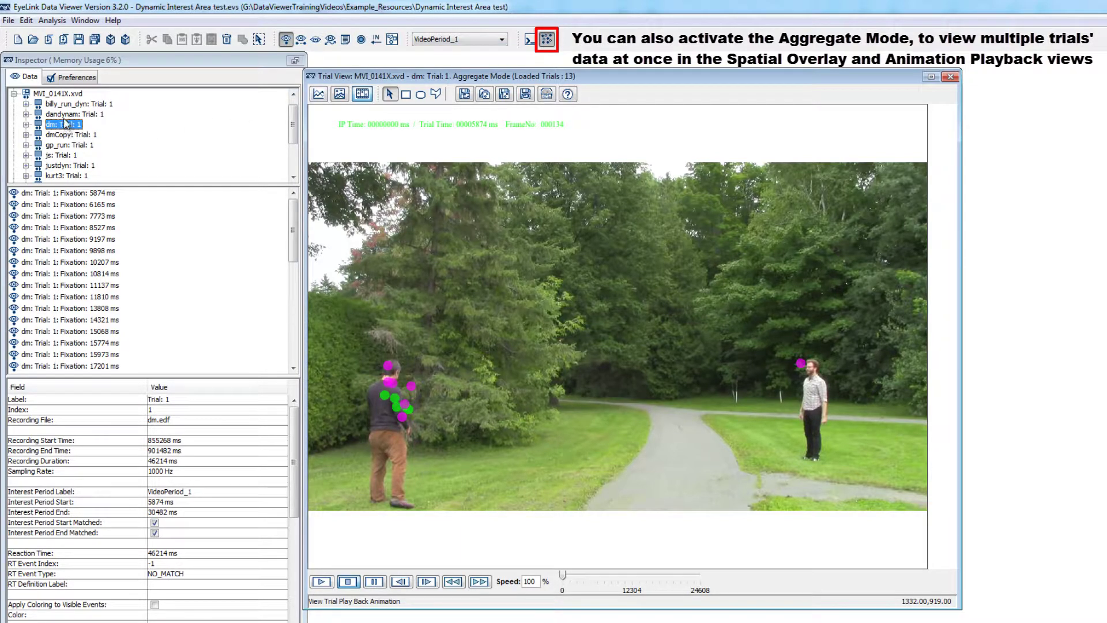
left_click(59, 94)
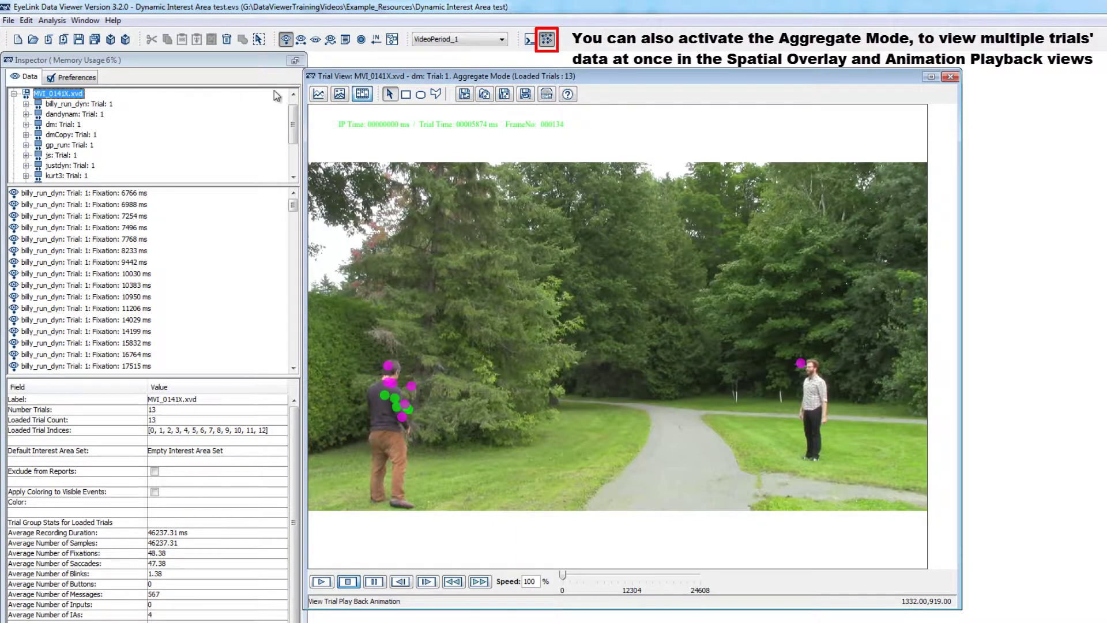
left_click(339, 94)
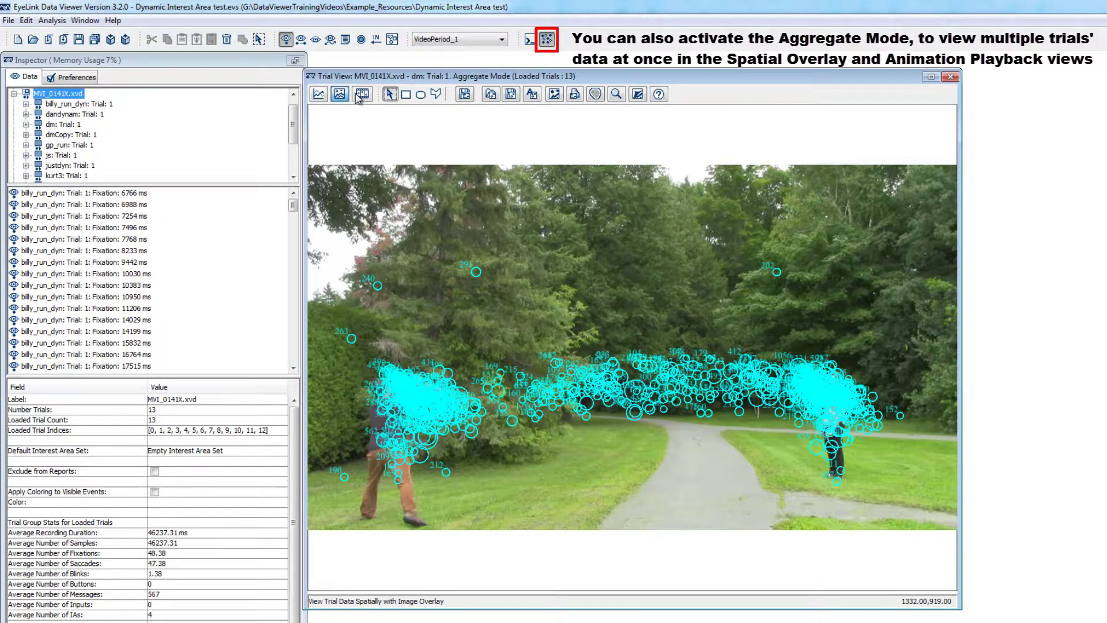
left_click(362, 95)
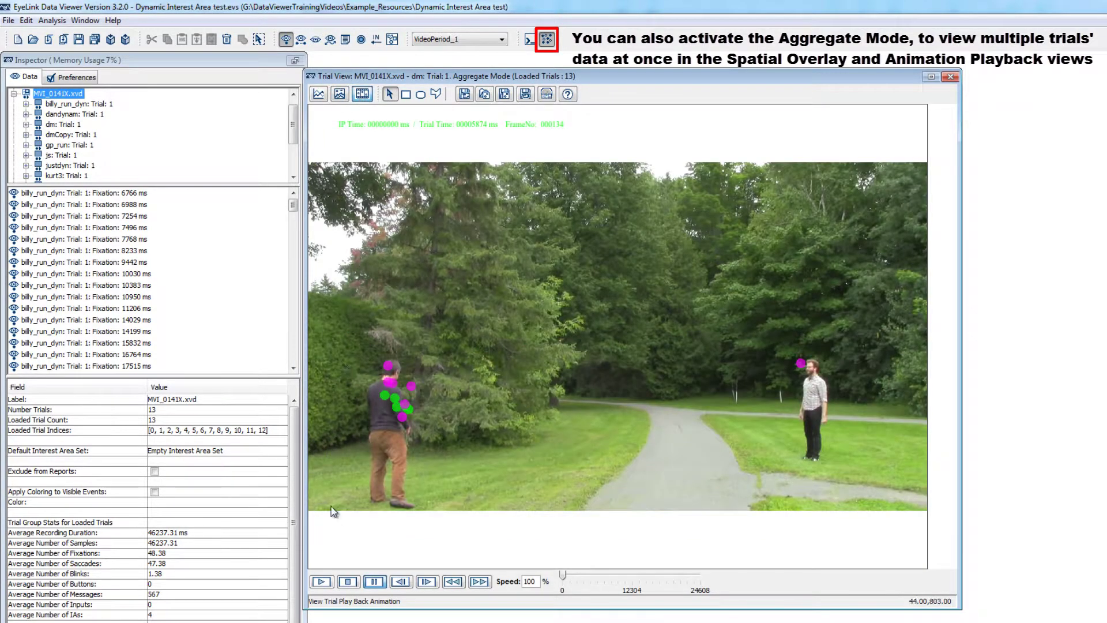
Play the aggregated video with the dynamic heat map enabled, pause it, and show Fixation Map preferences.
left_click(320, 581)
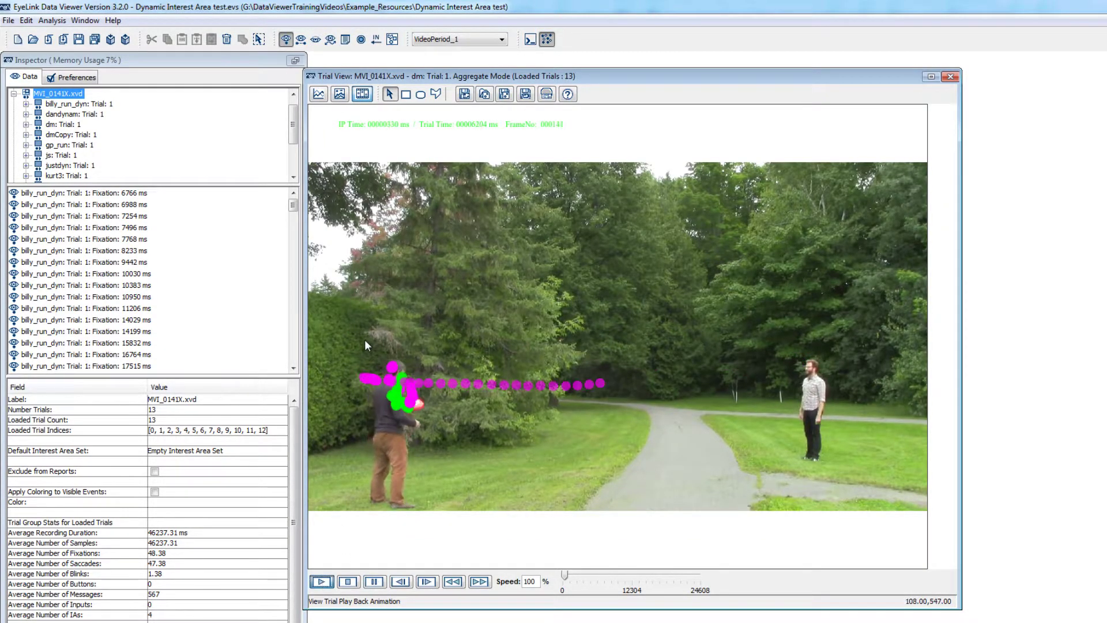
left_click(394, 41)
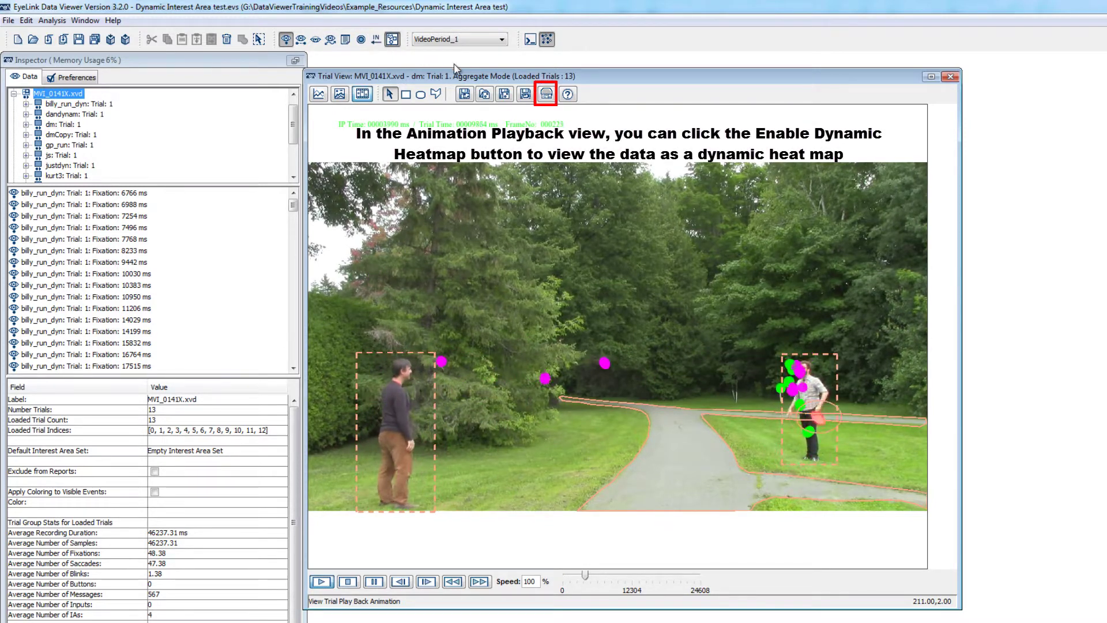
left_click(547, 94)
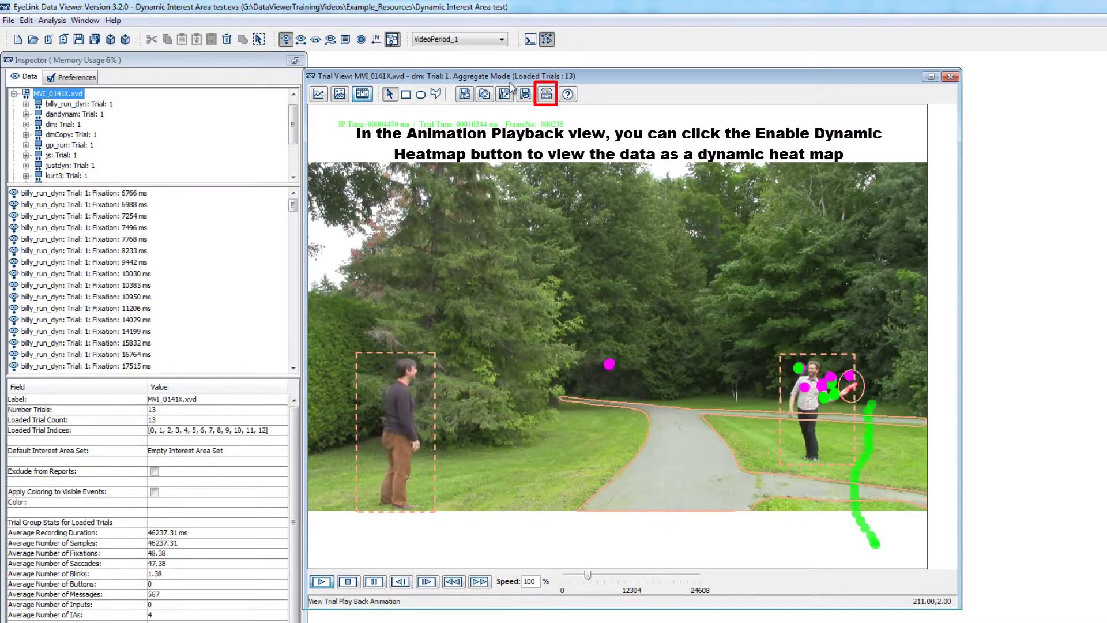
left_click(546, 95)
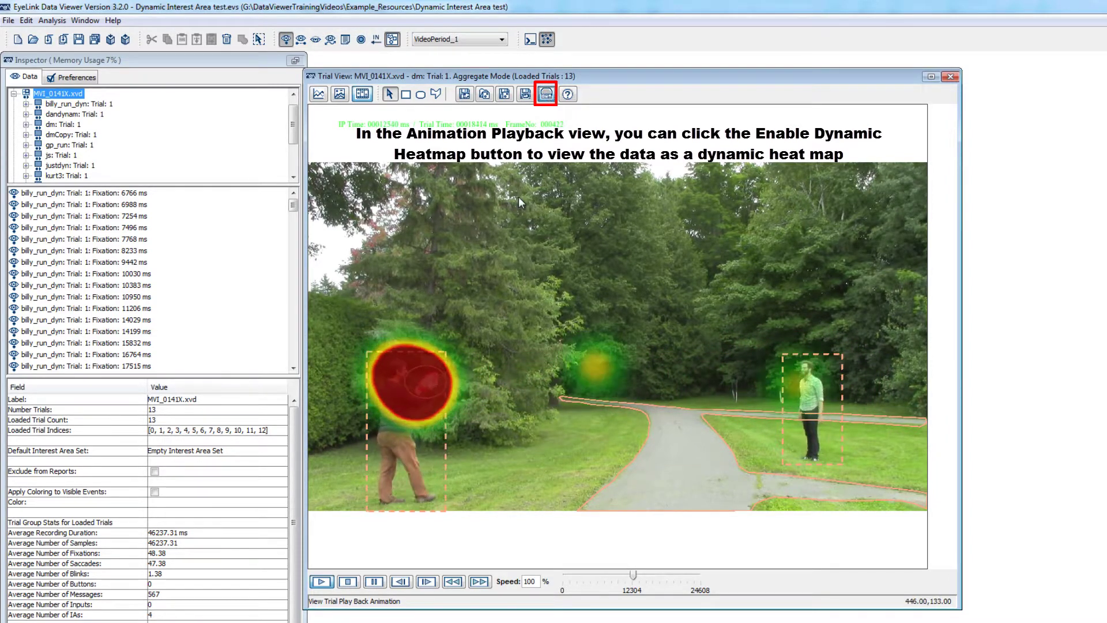
left_click(374, 581)
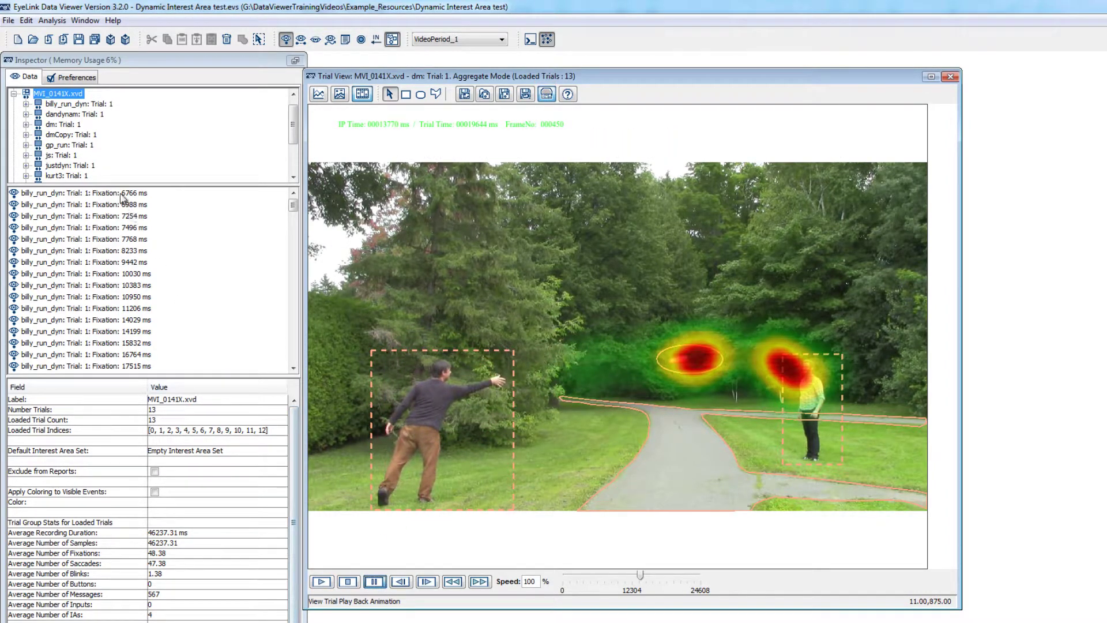
left_click(75, 80)
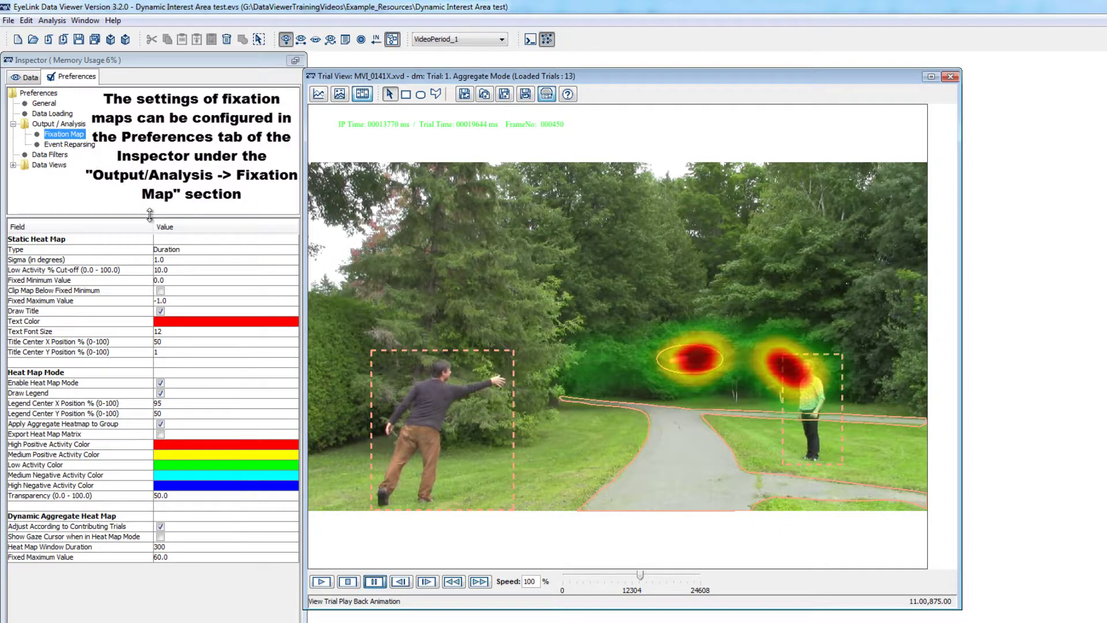
left_click(175, 251)
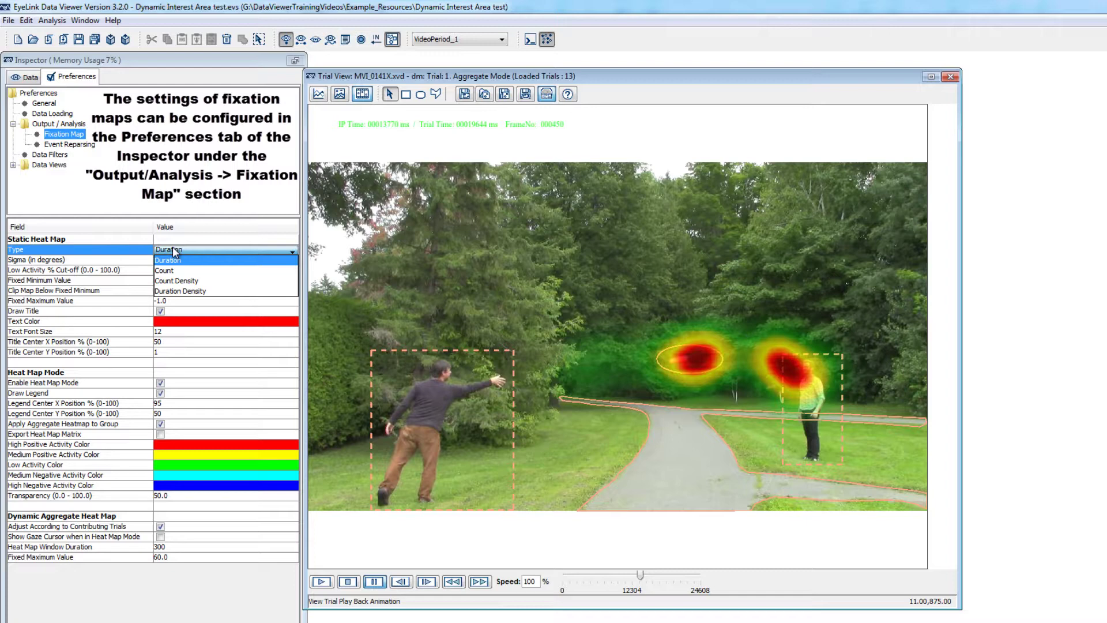
left_click(174, 251)
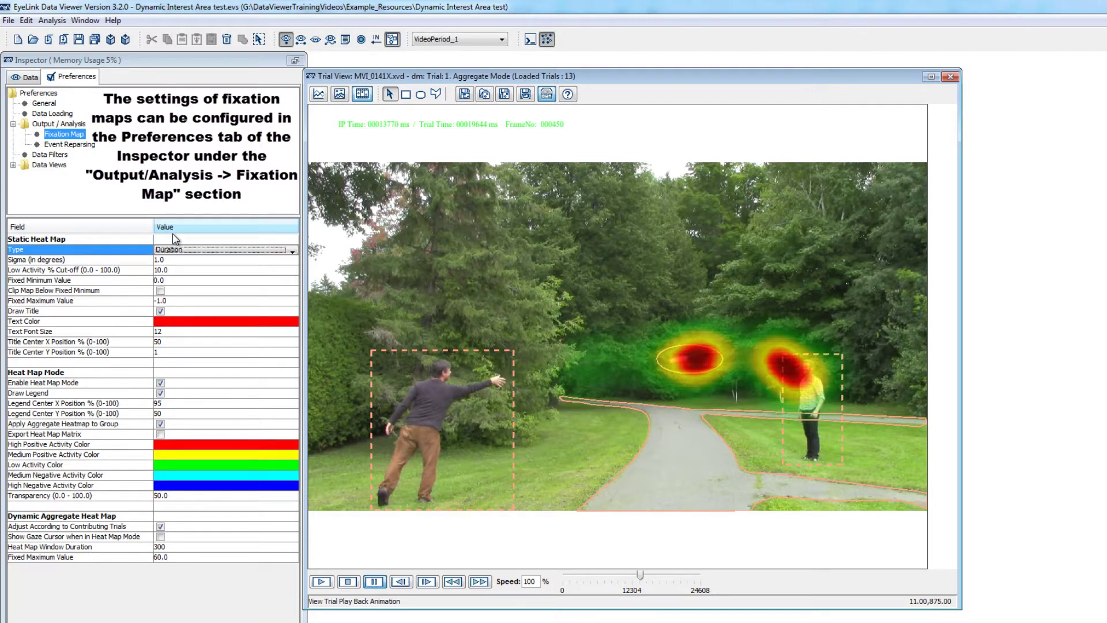
In the Help manual, expand the Data Analysis and Output and Preference Settings topics.
left_click(113, 20)
left_click(132, 36)
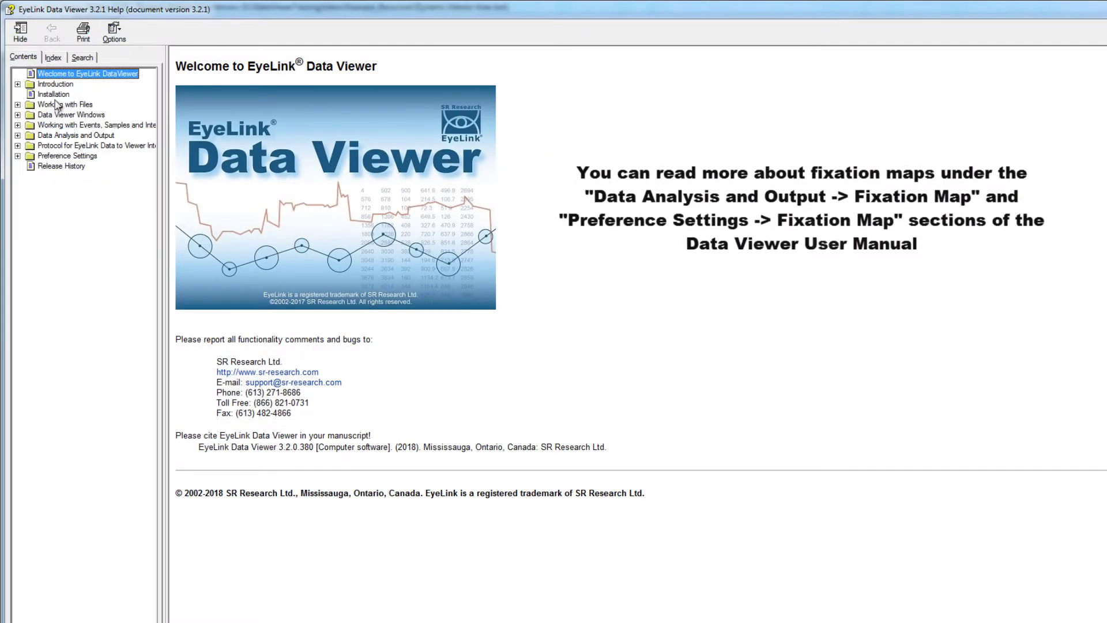
left_click(18, 136)
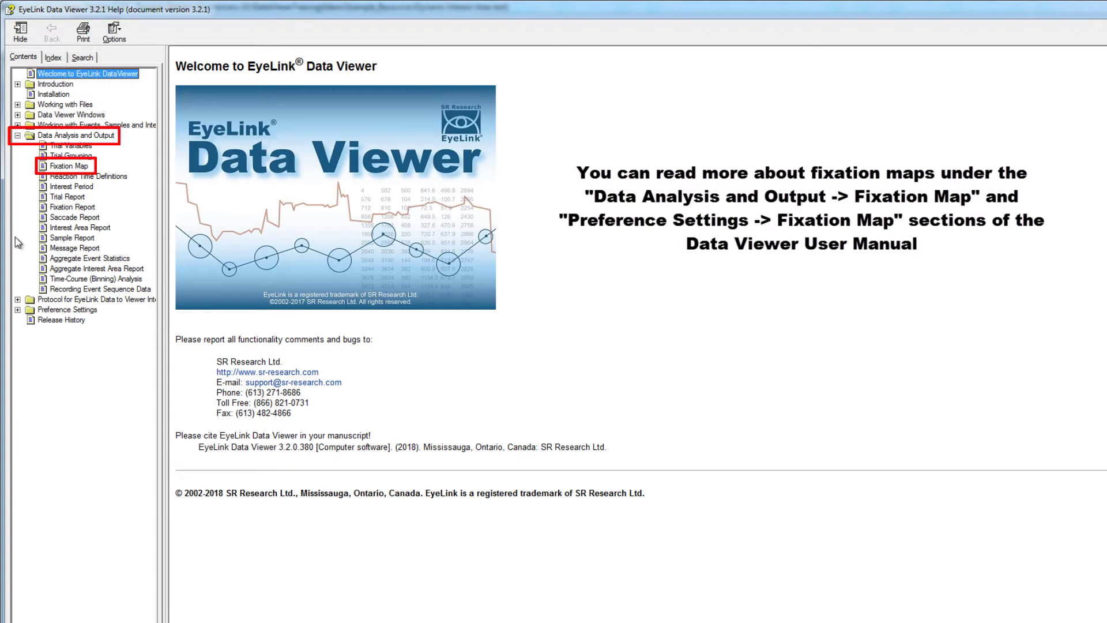
left_click(18, 309)
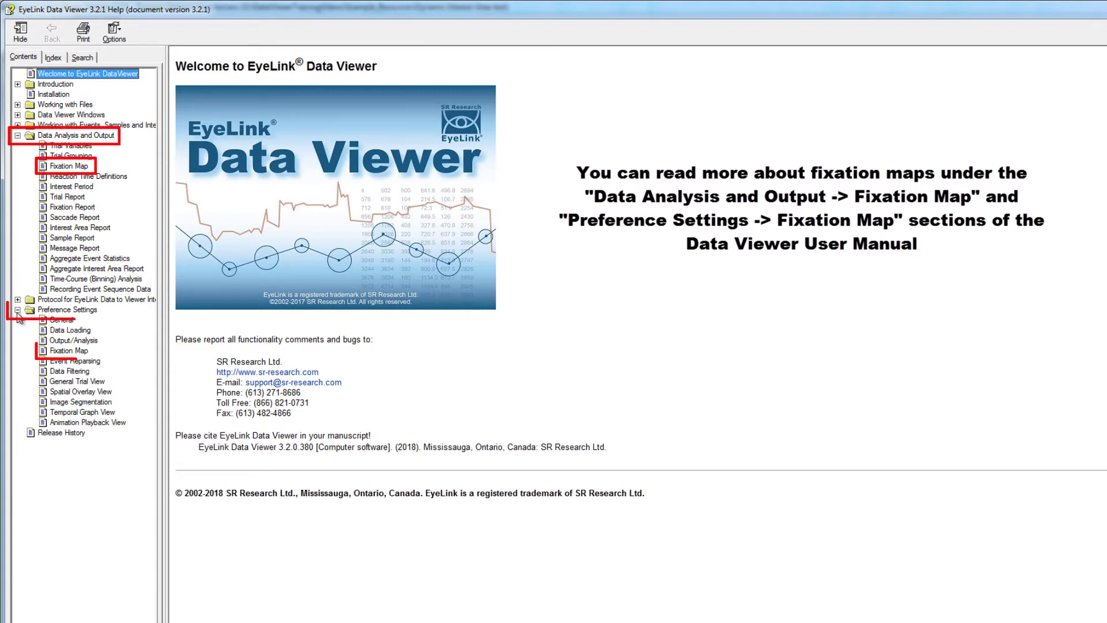